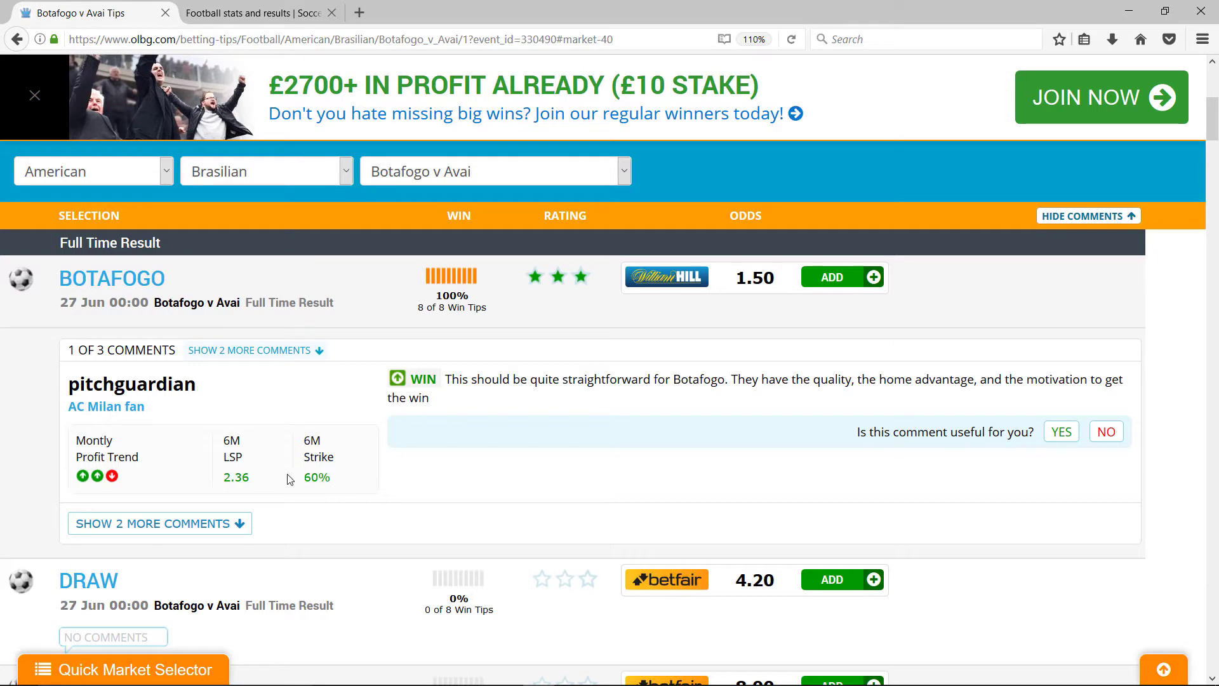
- Expand the two hidden comments under Botafogo's 1.50 full-time win tip
click(257, 353)
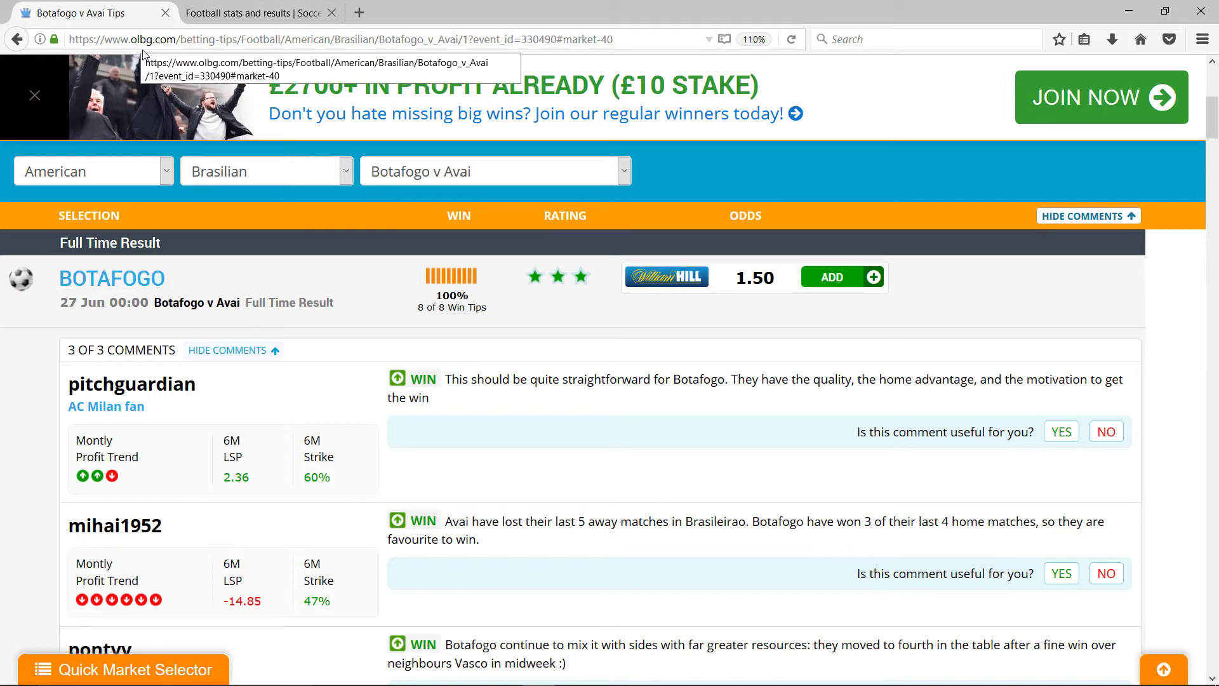
- On SoccerSTATS, open Brazil Serie A and scroll down to the league table
click(266, 16)
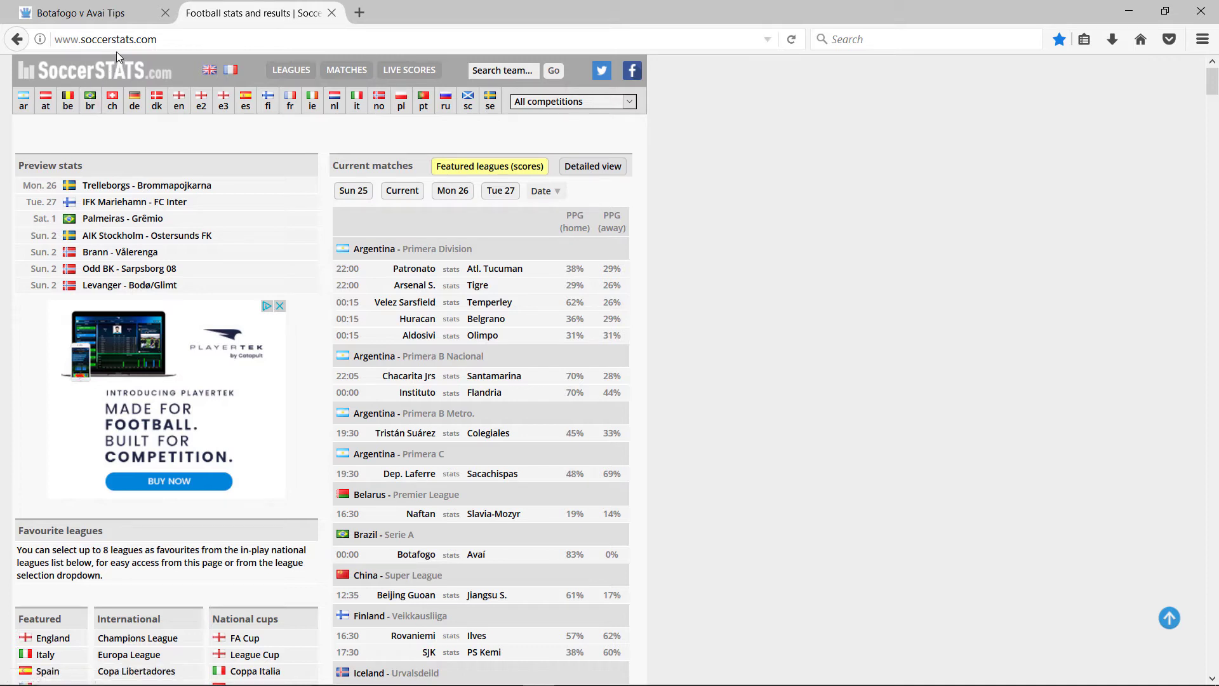
click(93, 105)
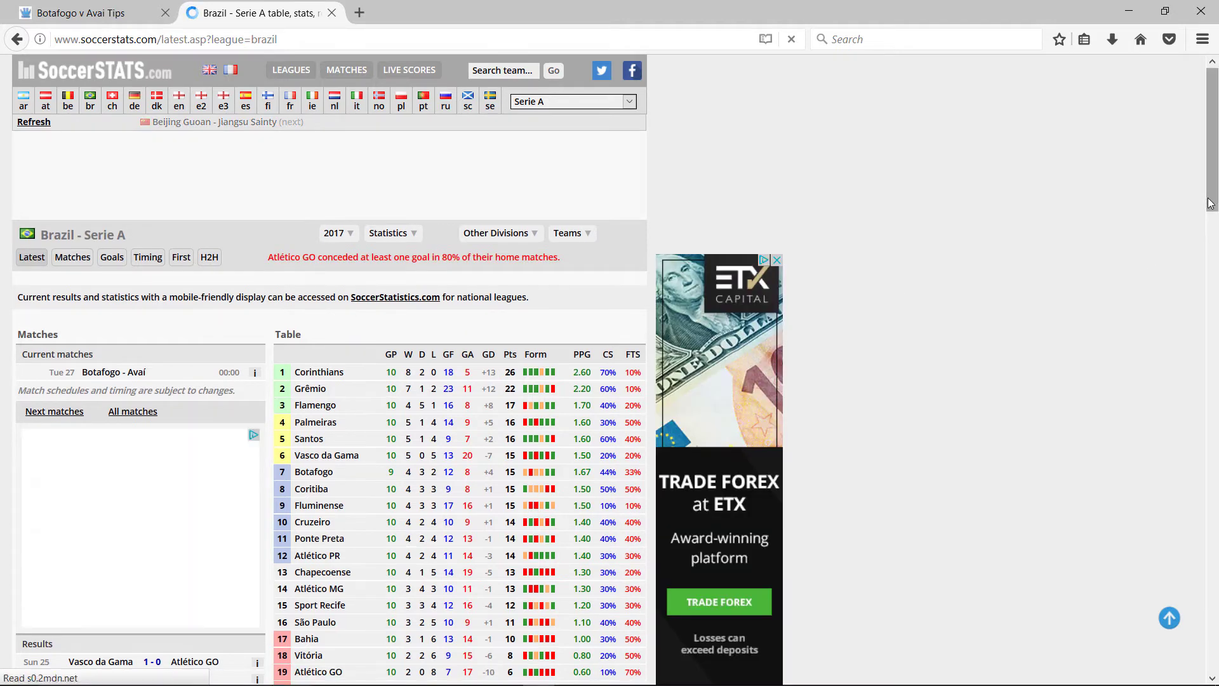
scroll(1214, 222, down, 1)
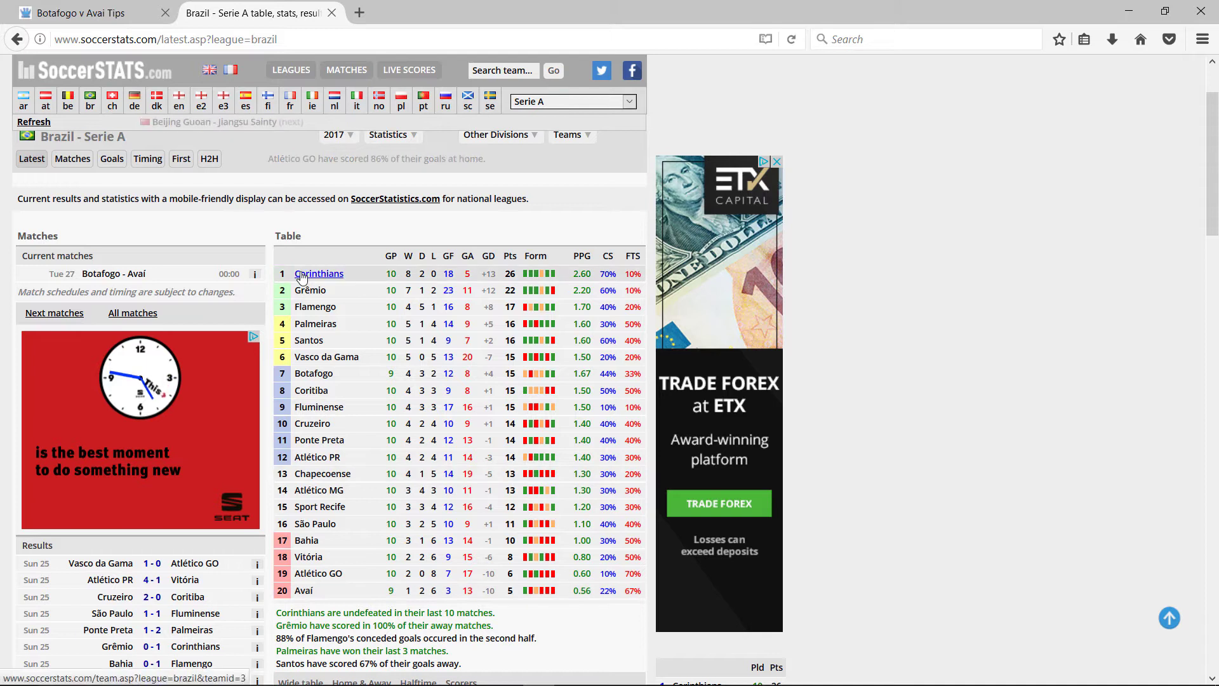
- Show Serie A goals scored/conceded for home matches, then away (Avaí 0.20/1.80, Botafogo 0.80/1.00)
click(111, 162)
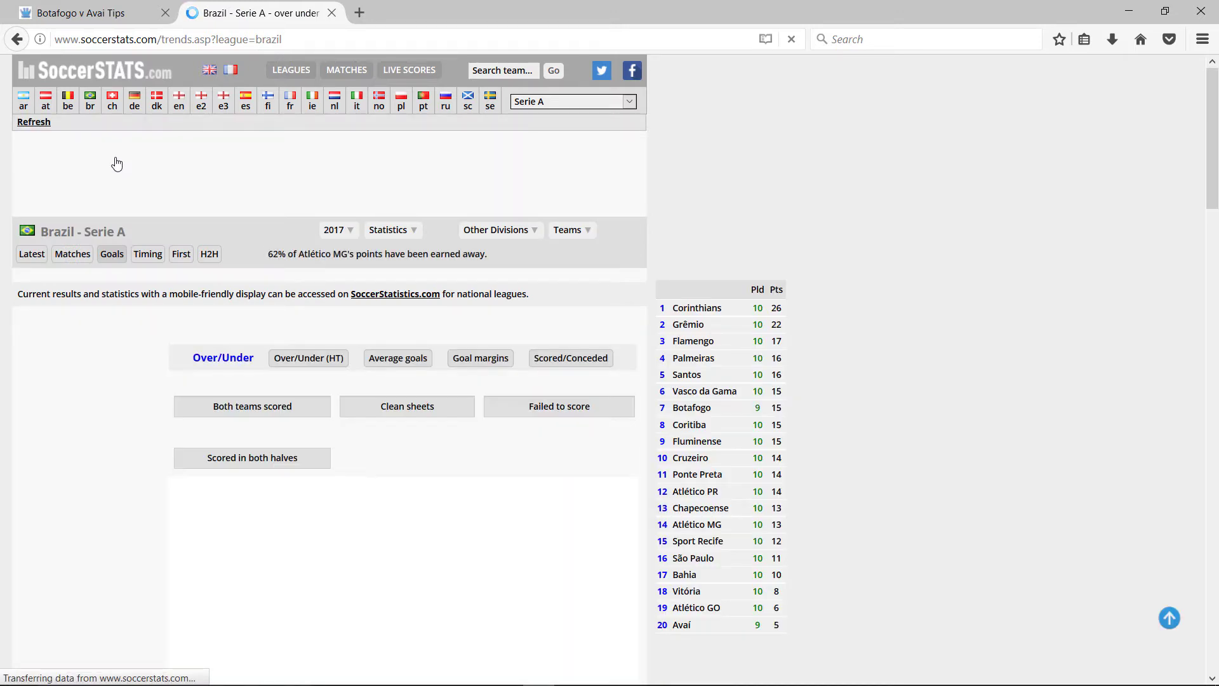
click(579, 363)
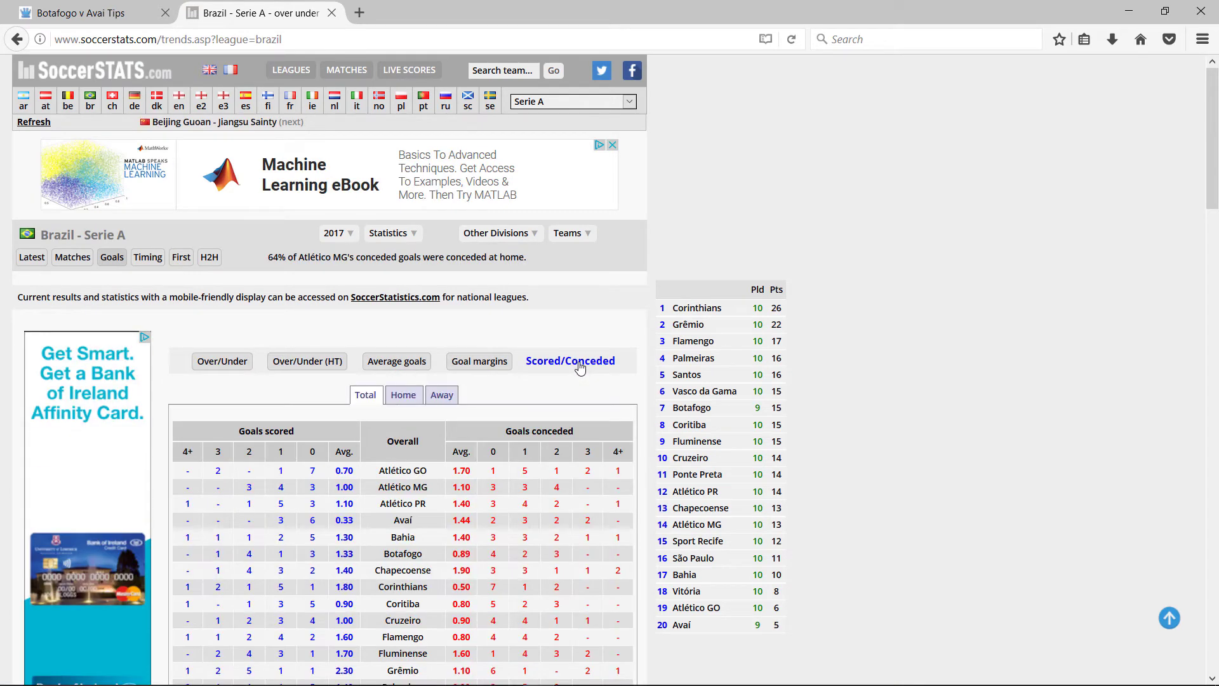
scroll(1215, 181, down, 3)
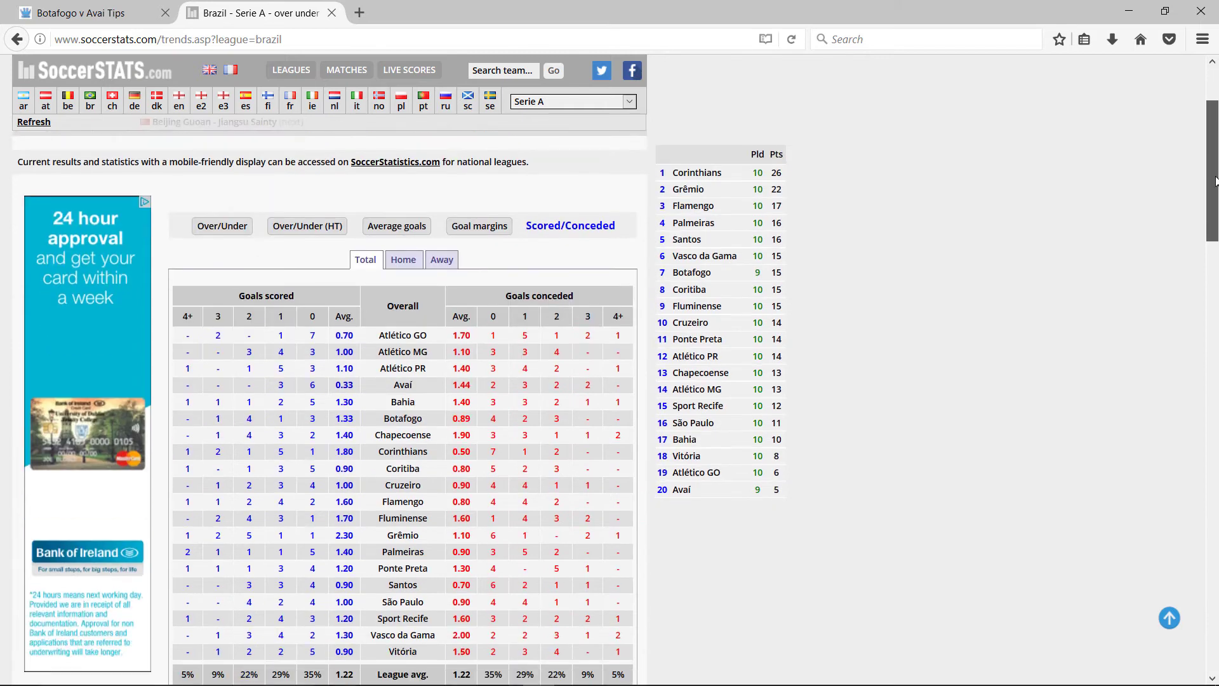
scroll(1215, 181, down, 1)
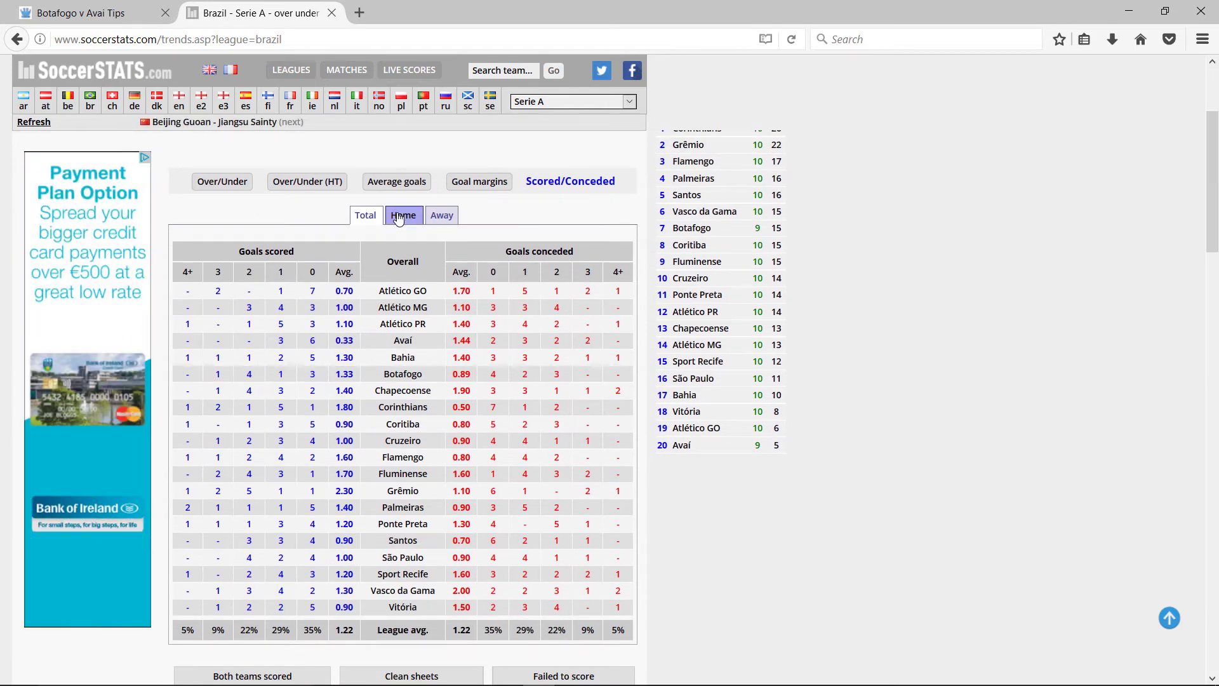
click(398, 218)
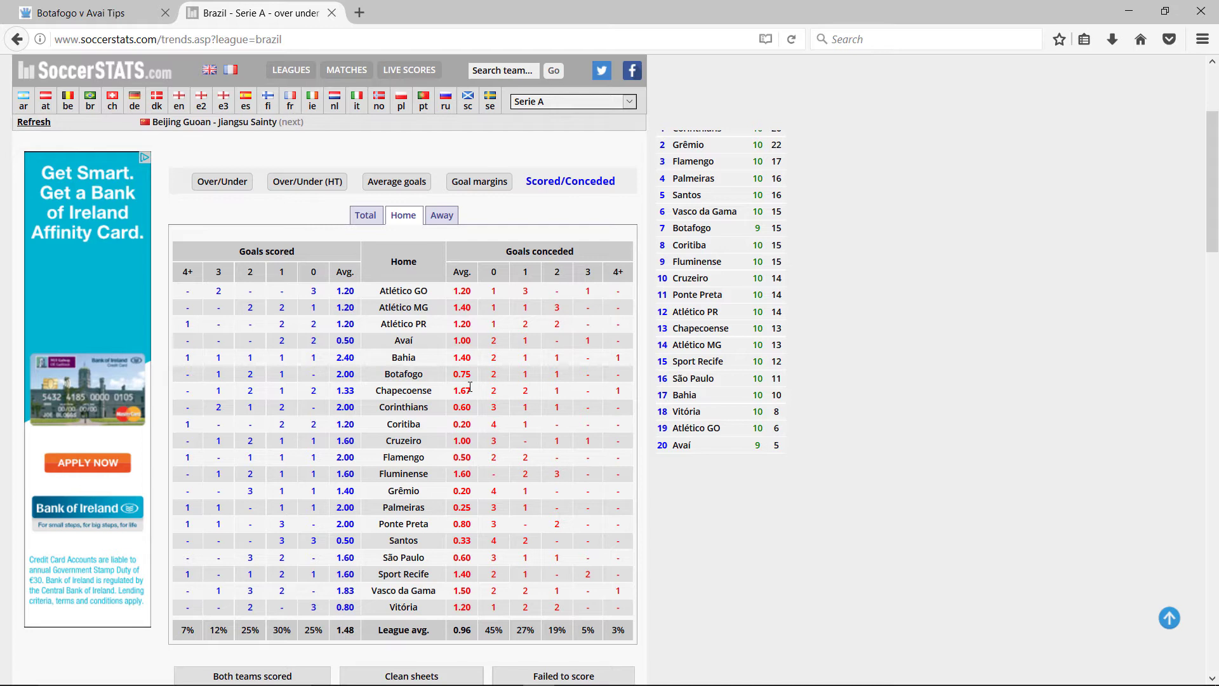
click(442, 218)
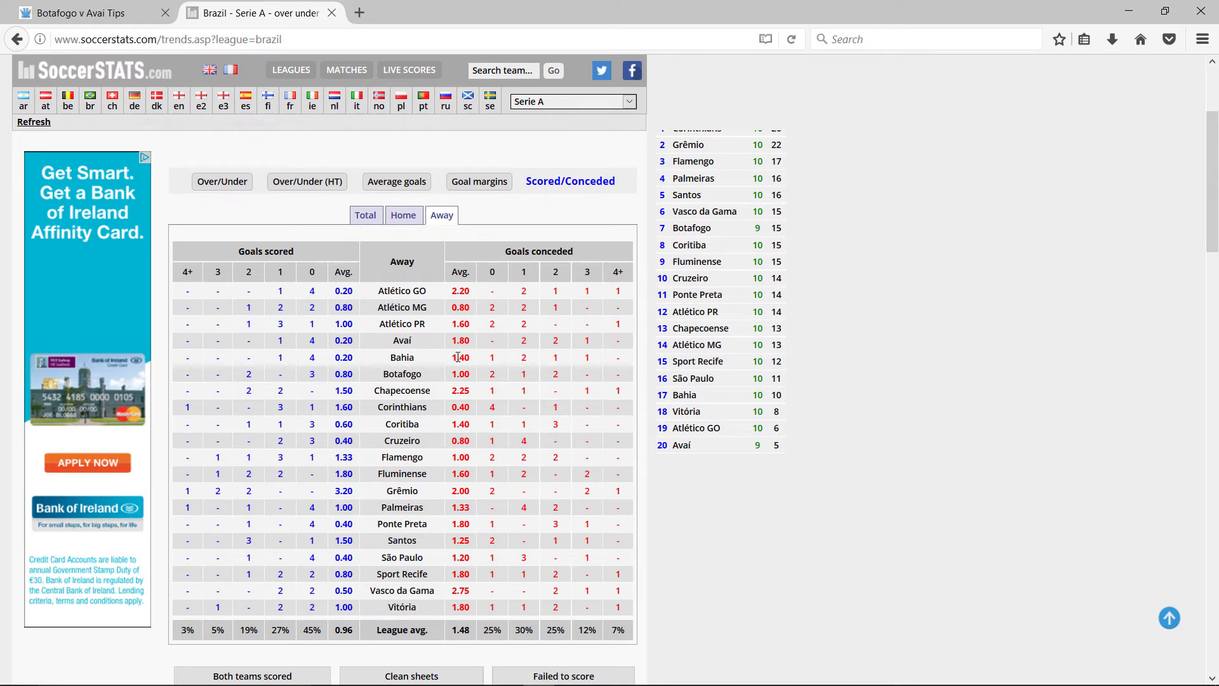
- In the console, run poisson_football_model(2, 0.75, 1.48, 0.96, .2, 1.8) for 100K simulations
key(alt+Tab)
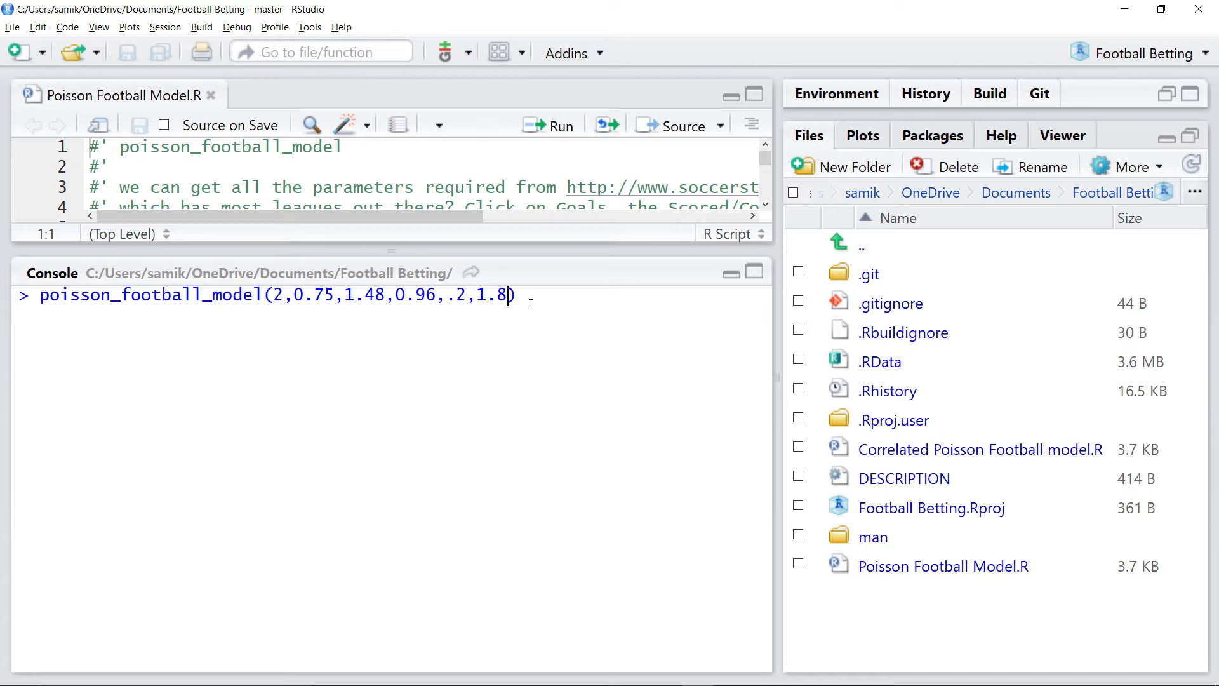
text())
key(Return)
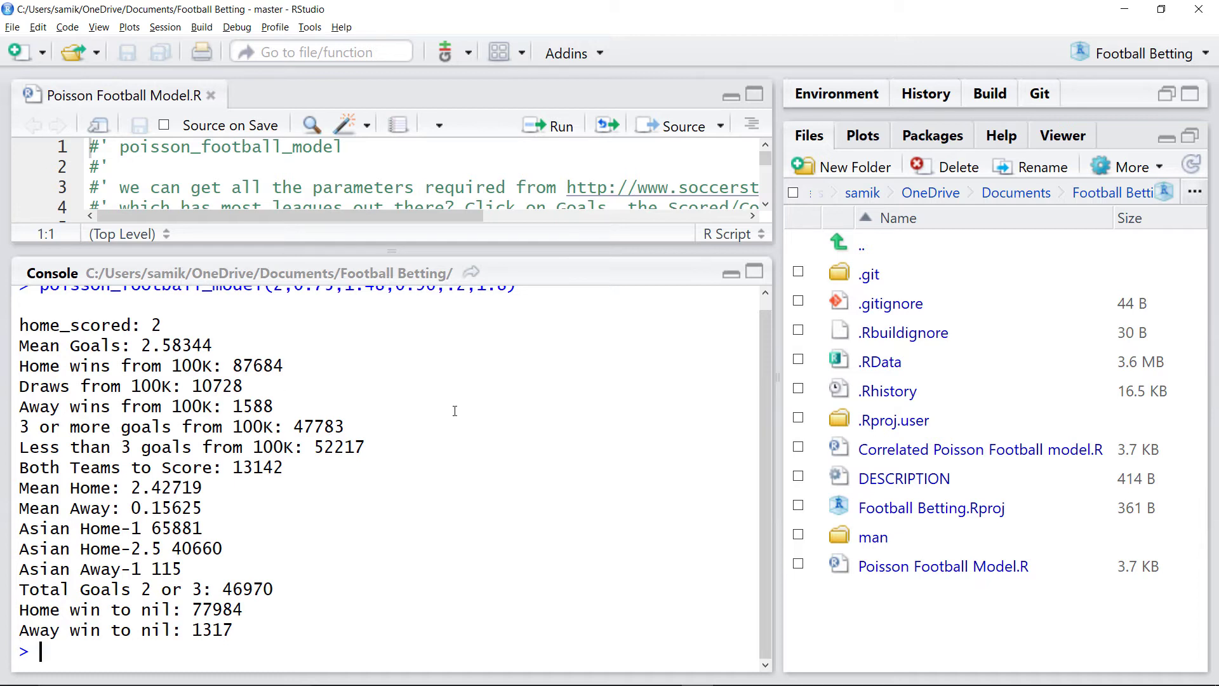
- Compute the home-win fair odds as 1/0.877, giving 1.140251
text(0)
key(BackSpace)
text(1/0.876)
key(BackSpace)
text(7)
key(Return)
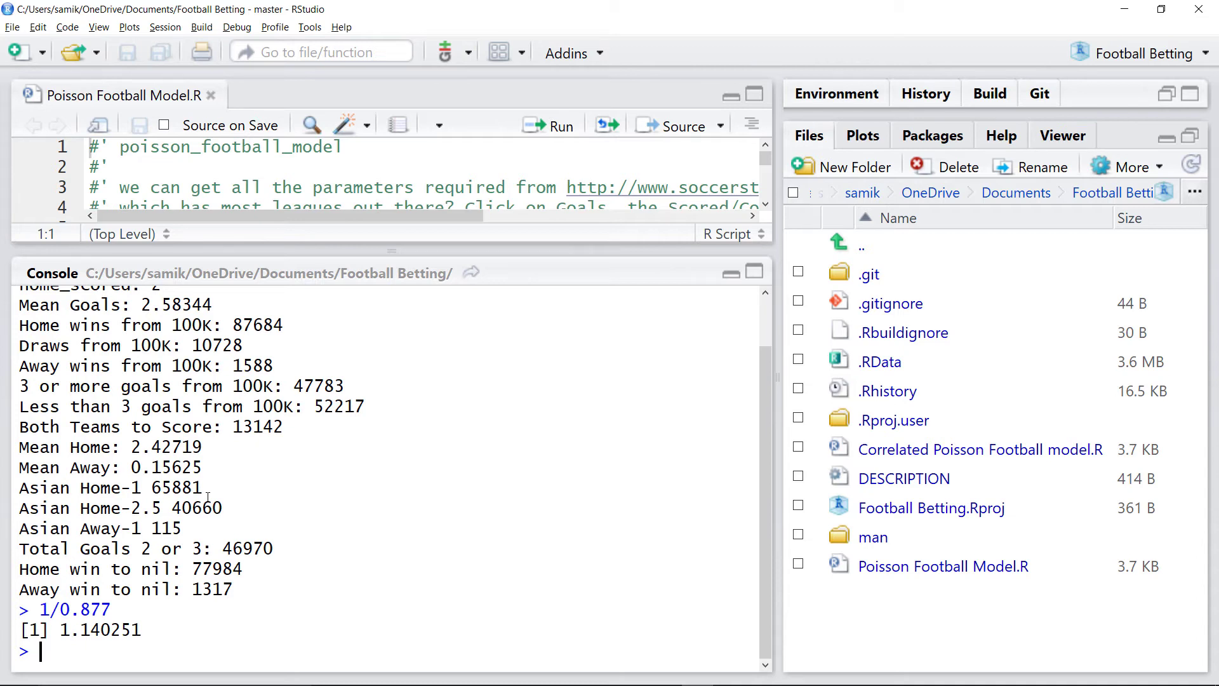
- Edit the previous calculation to 1/0.659 for Asian Home-1 fair odds of 1.517451
key(Up)
key(BackSpace)
key(BackSpace)
key(BackSpace)
text(659)
key(Return)
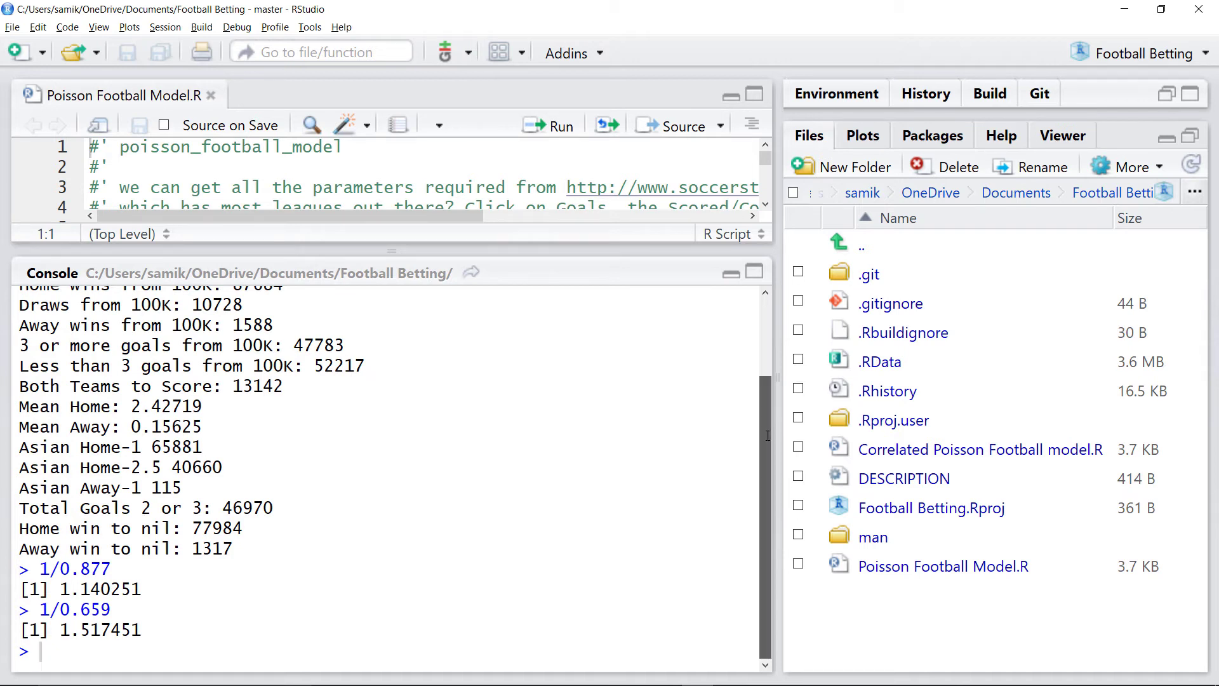
- Scroll up through the console's simulation results, then return to Firefox
scroll(767, 429, up, 1)
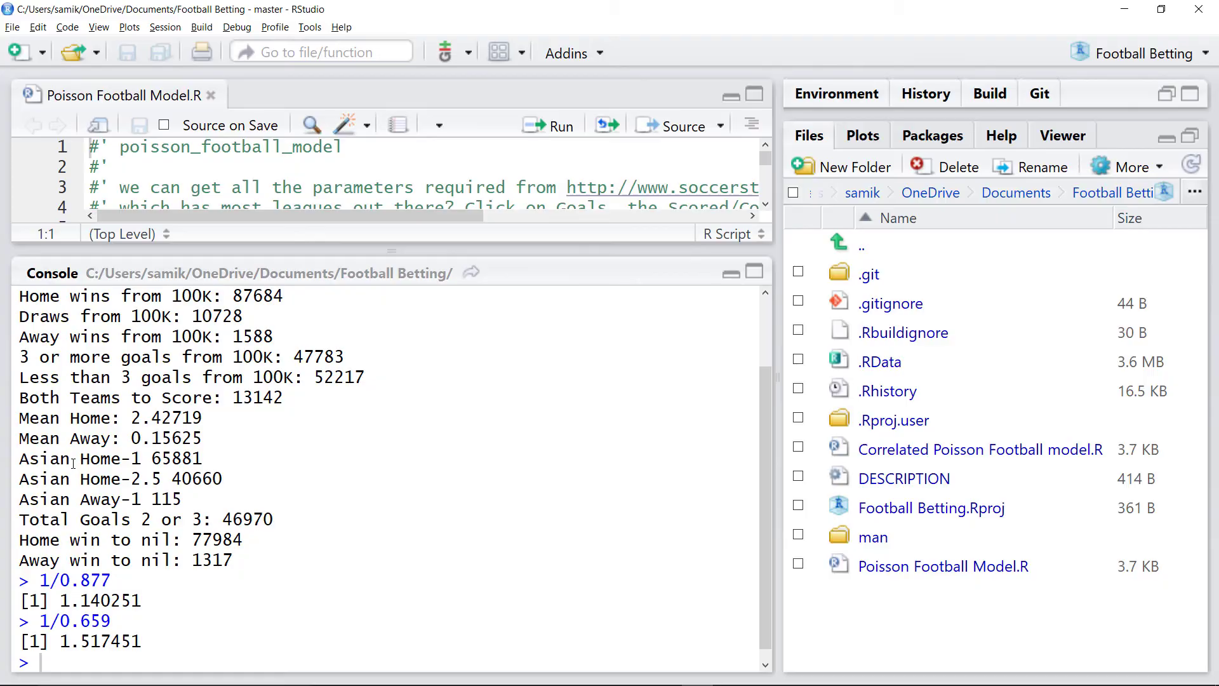
key(alt+Tab)
- Return to the Botafogo v Avai Tips tab and scroll down to the Draw at 4.20
click(98, 12)
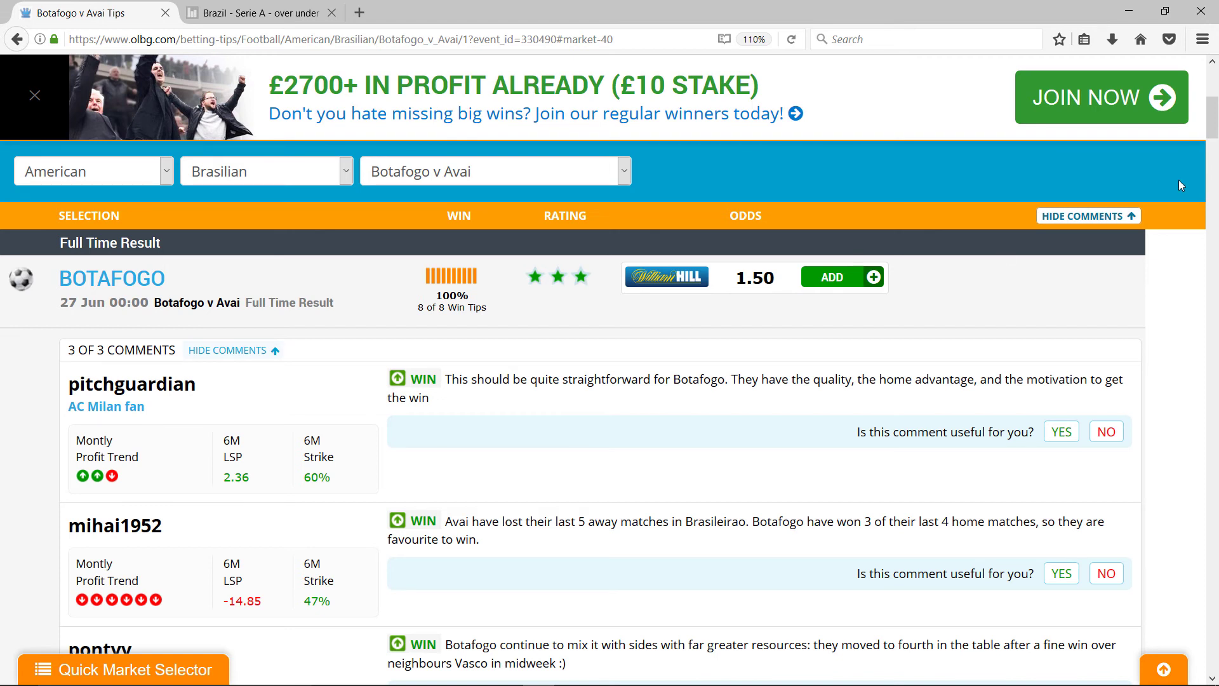
scroll(1214, 121, down, 2)
drag(1214, 121, 1214, 138)
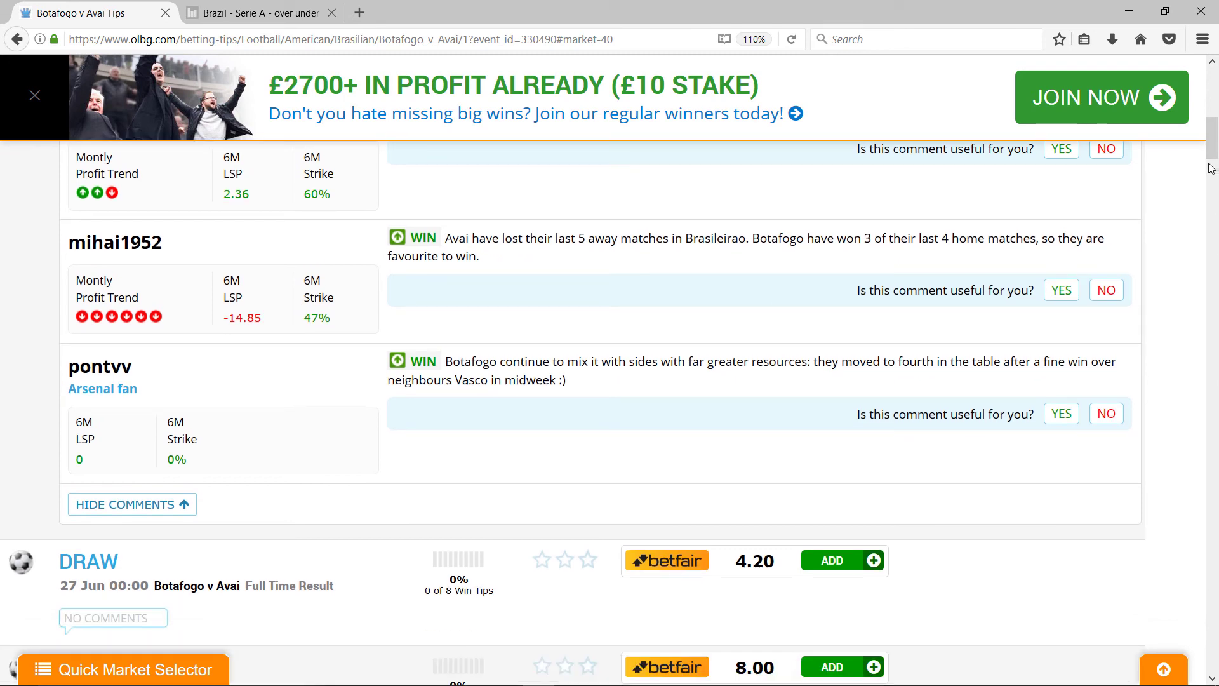
- Scroll down to the Asian Handicap tip showing Botafogo -1.00 at 1.86
drag(1214, 142, 1214, 442)
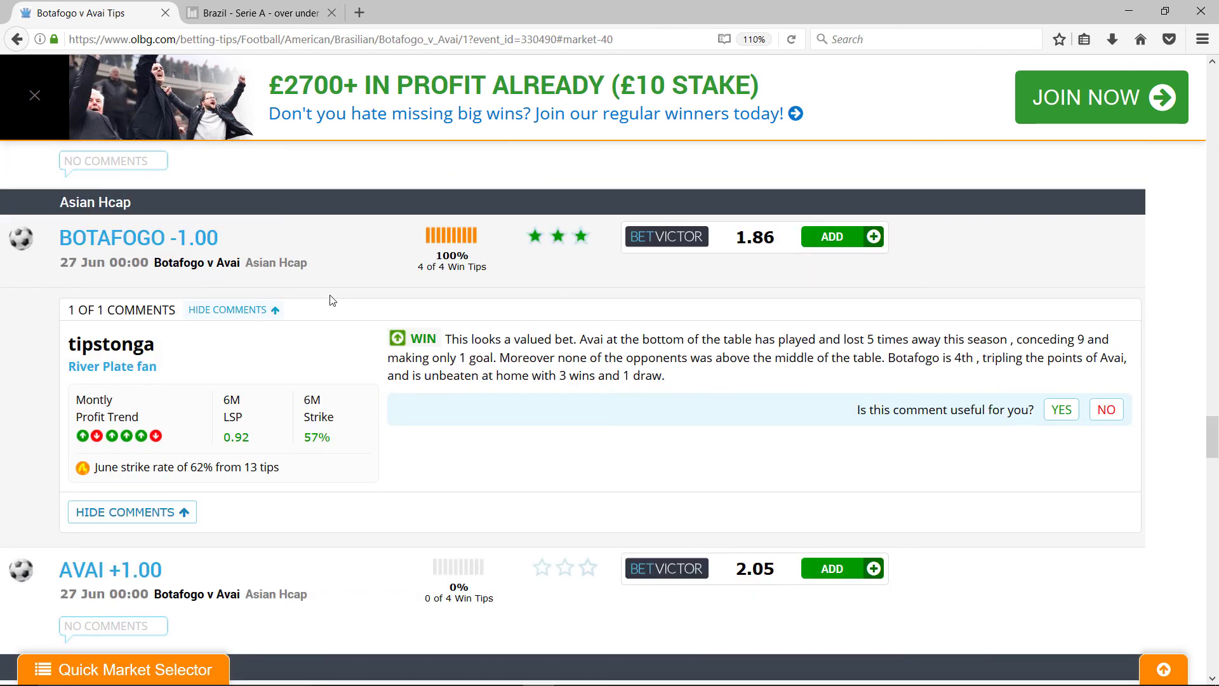